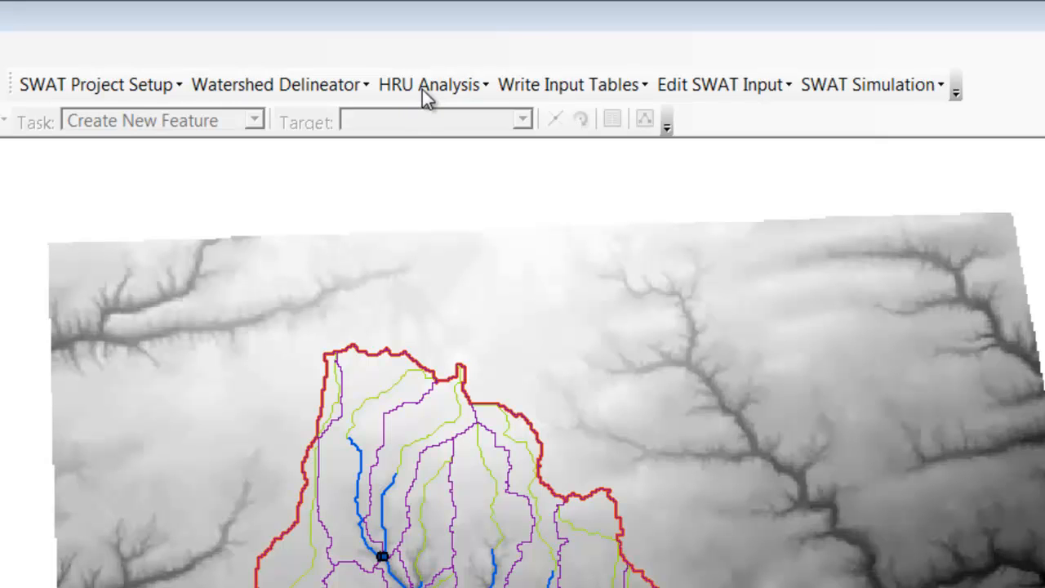
Step: Load the projected sl_landuseutm raster from disk as the land use grid for the HRU land use, soils and slope definition
left_click(427, 85)
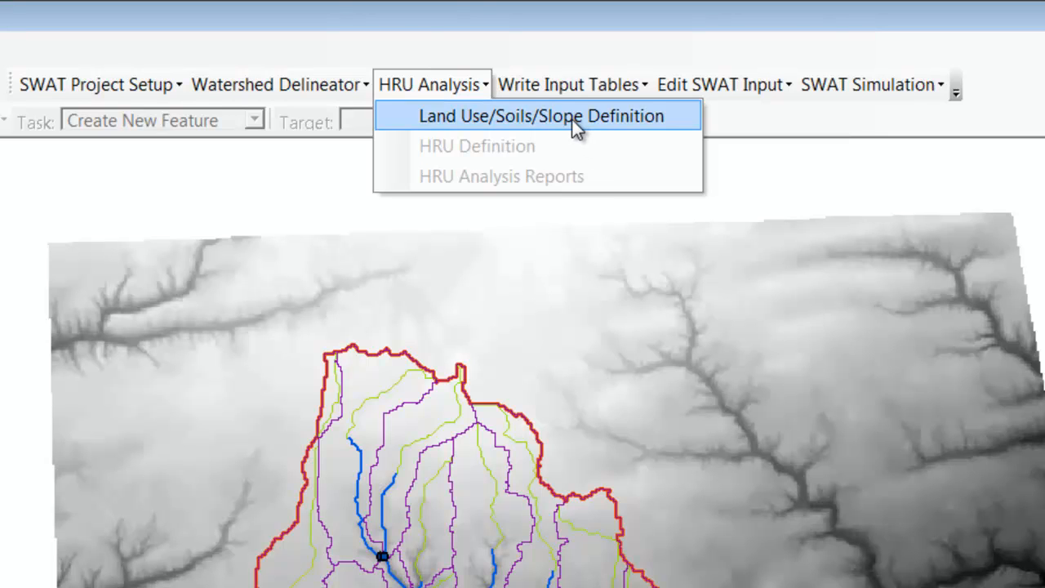
left_click(451, 122)
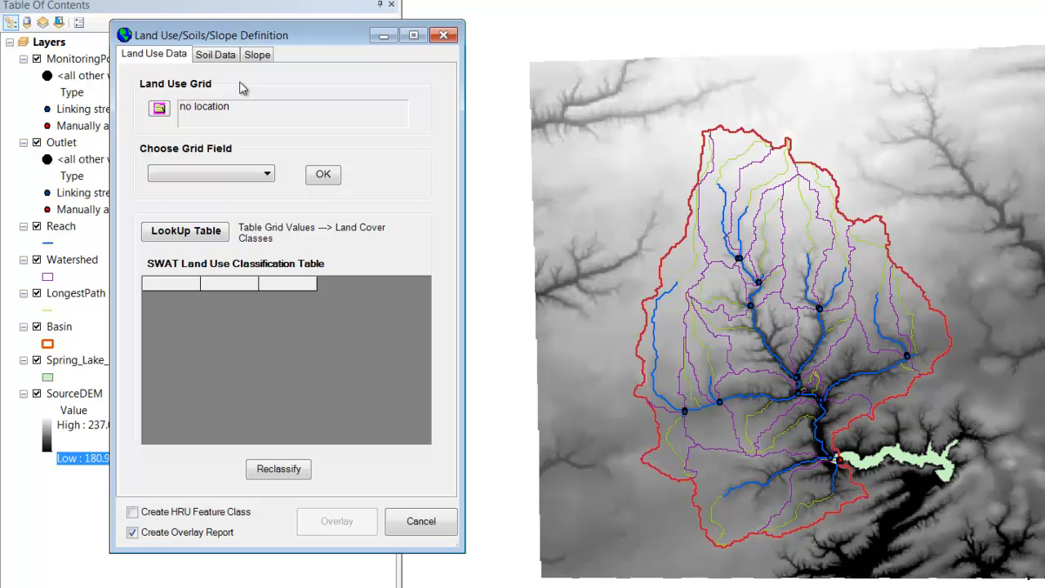
left_click(160, 109)
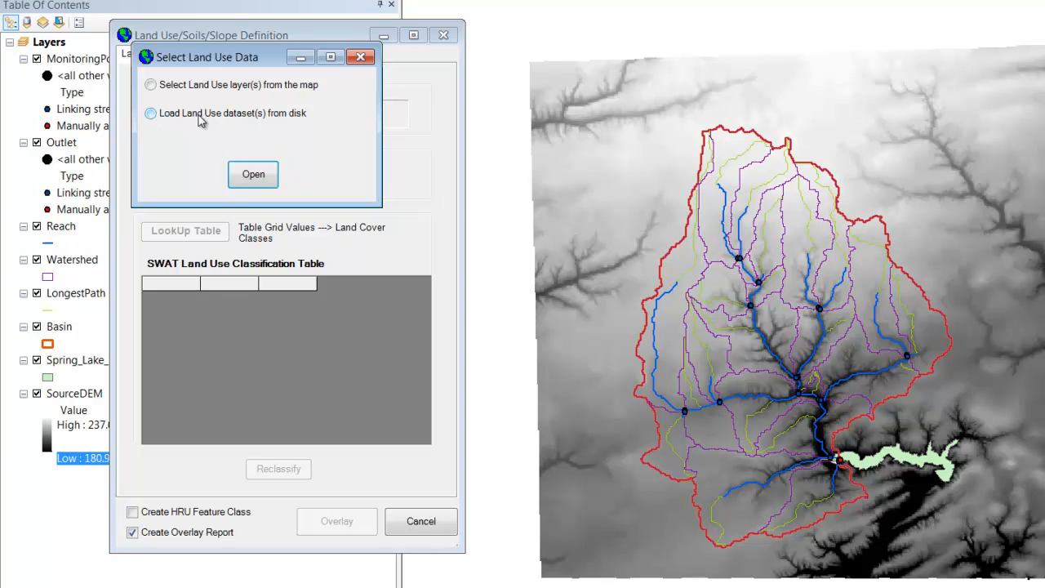
left_click(151, 115)
left_click(244, 176)
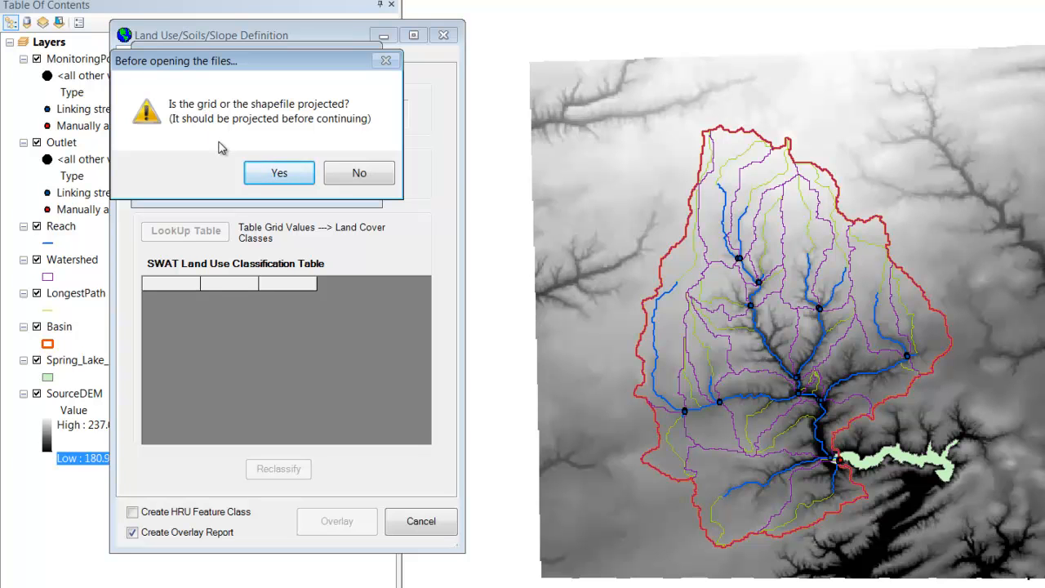
left_click(269, 174)
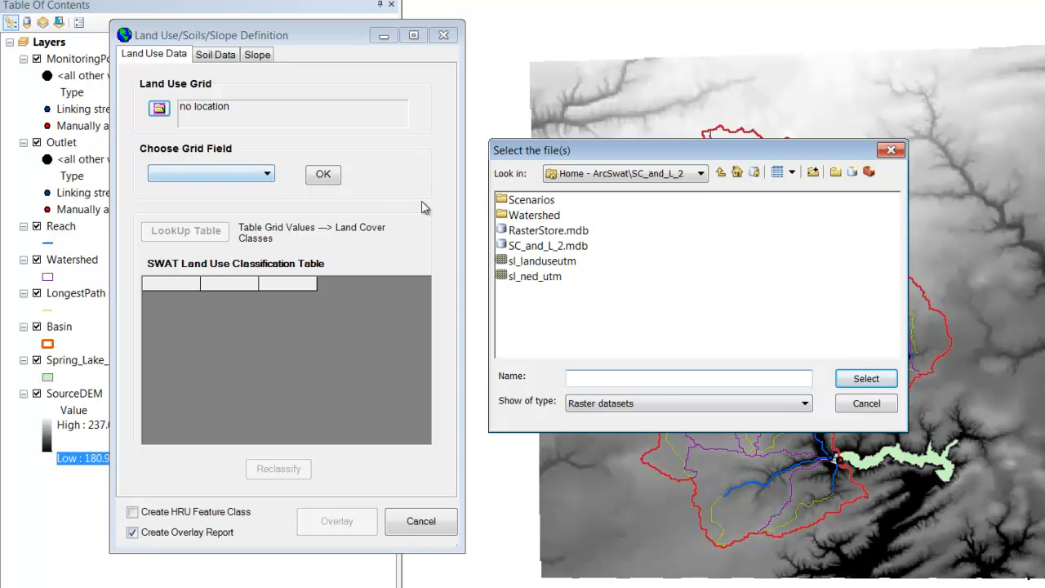
left_click(561, 263)
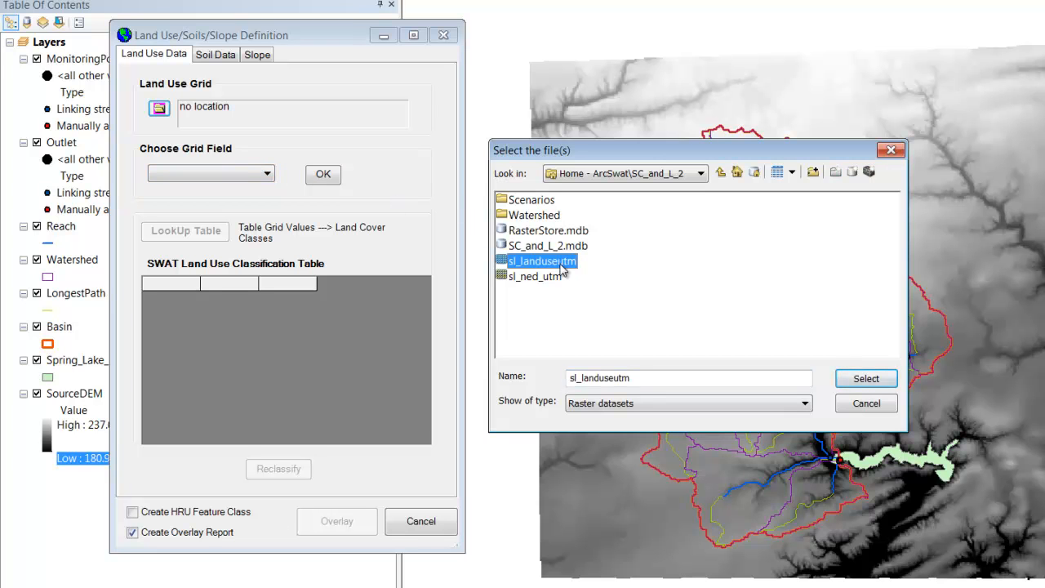
left_click(867, 380)
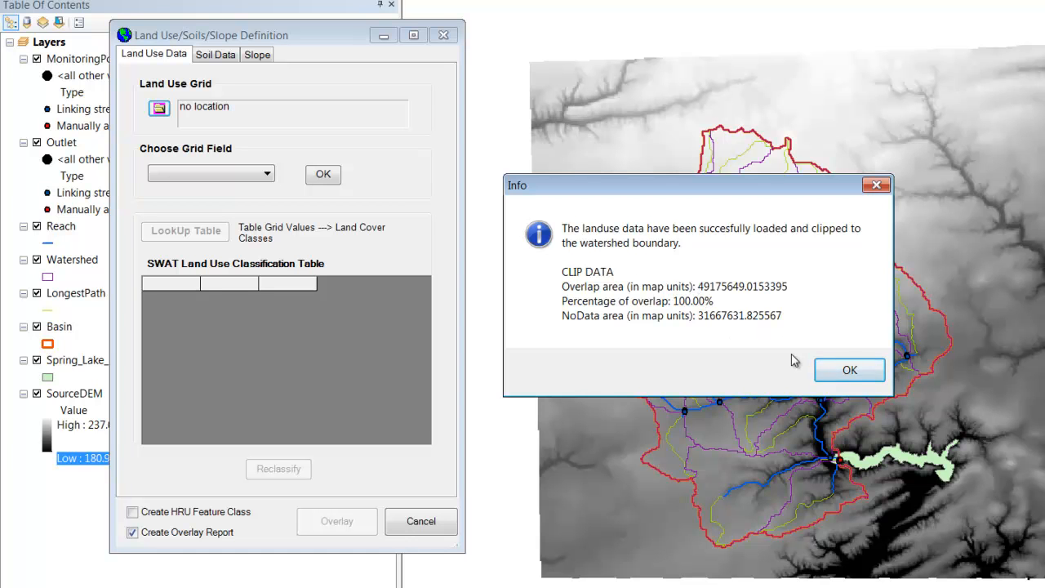
left_click(843, 373)
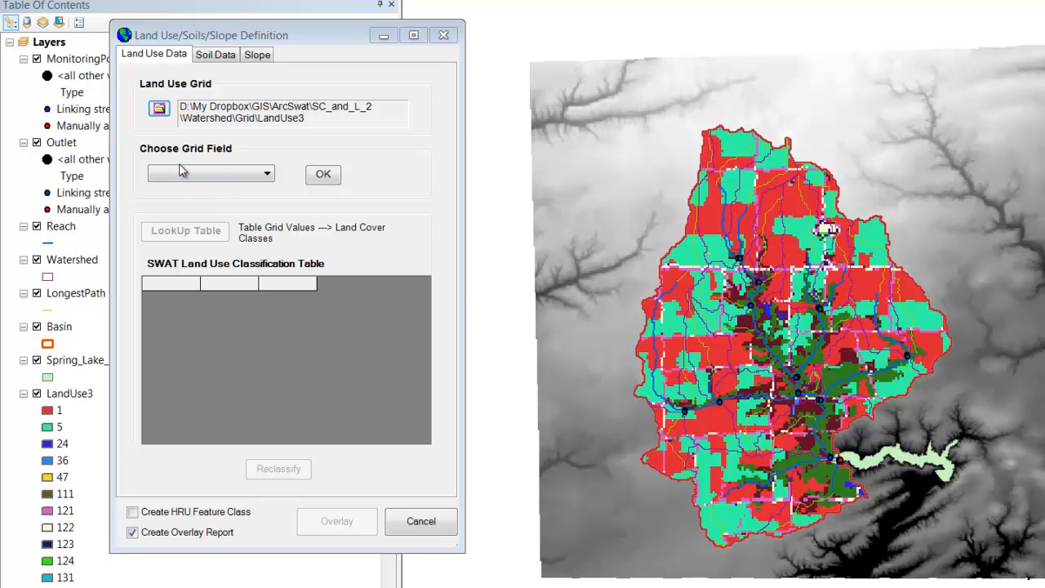
Step: Set VALUE as the land use grid field and fill the SWAT land use classification table with it
left_click(227, 176)
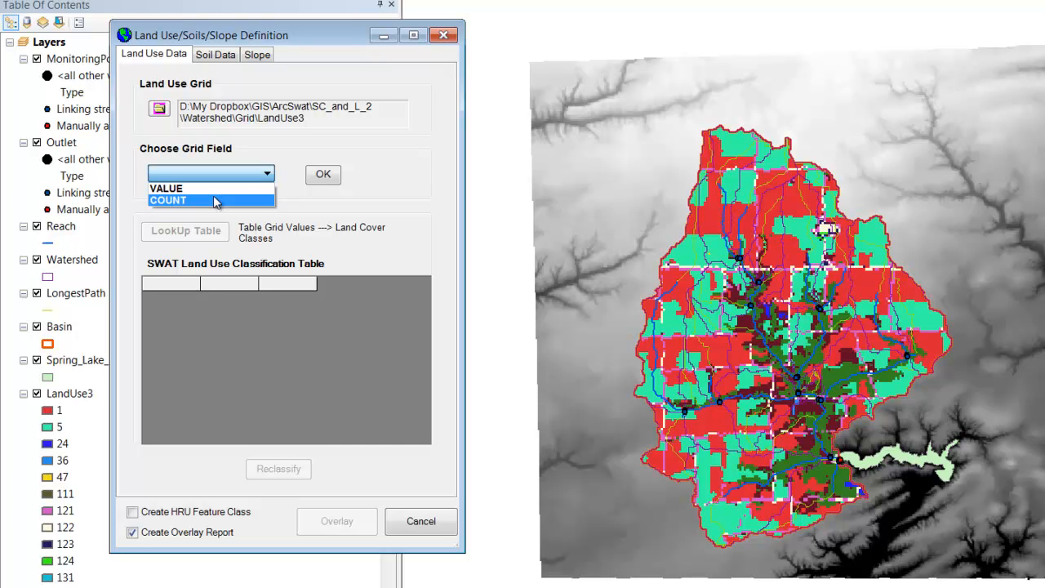
left_click(217, 194)
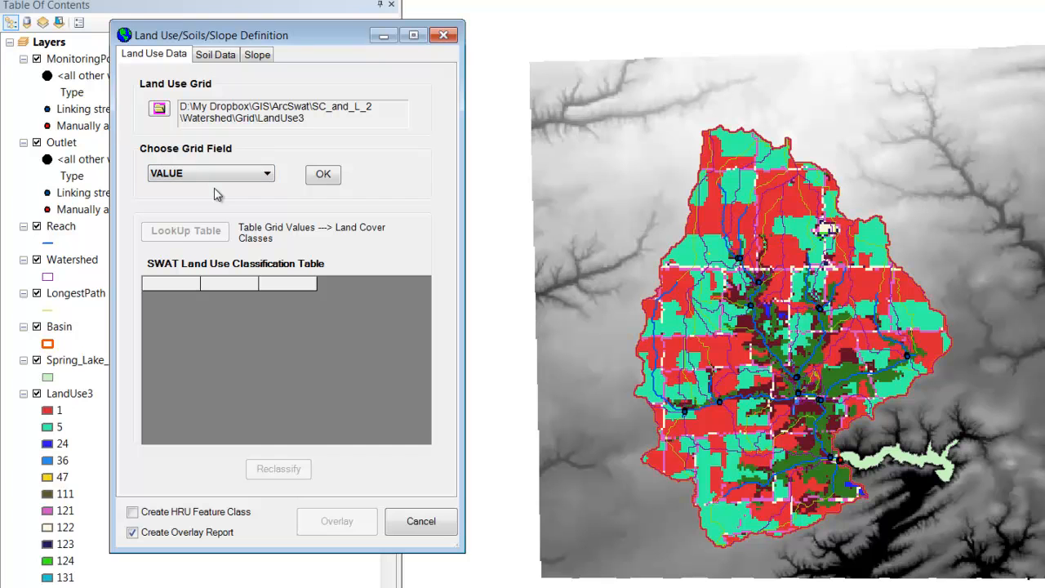
left_click(326, 176)
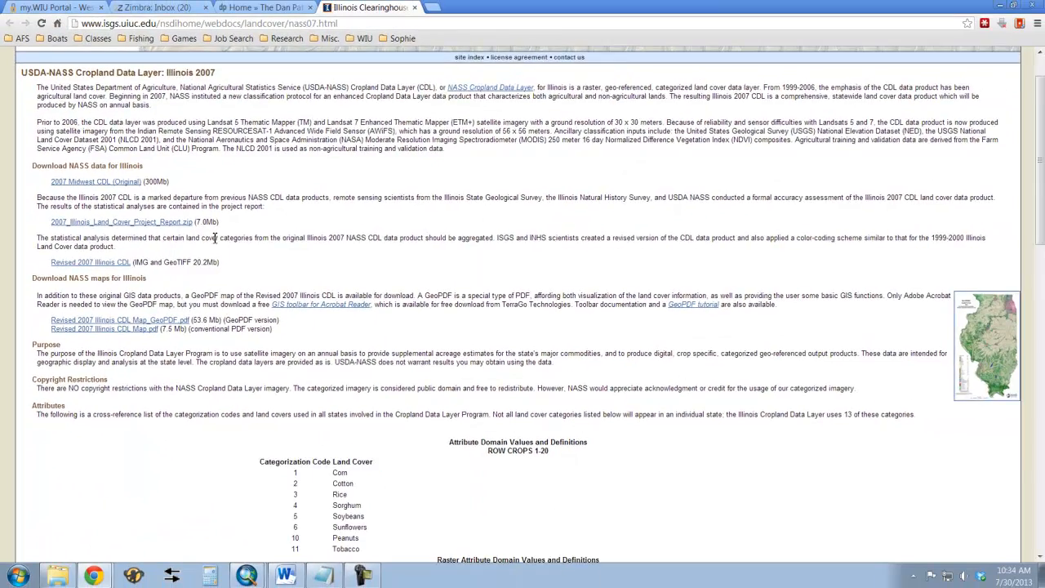
Step: Switch to the browser and examine the land cover categorization codes on the Illinois 2007 Cropland Data Layer page
scroll(212, 241, "up", 1)
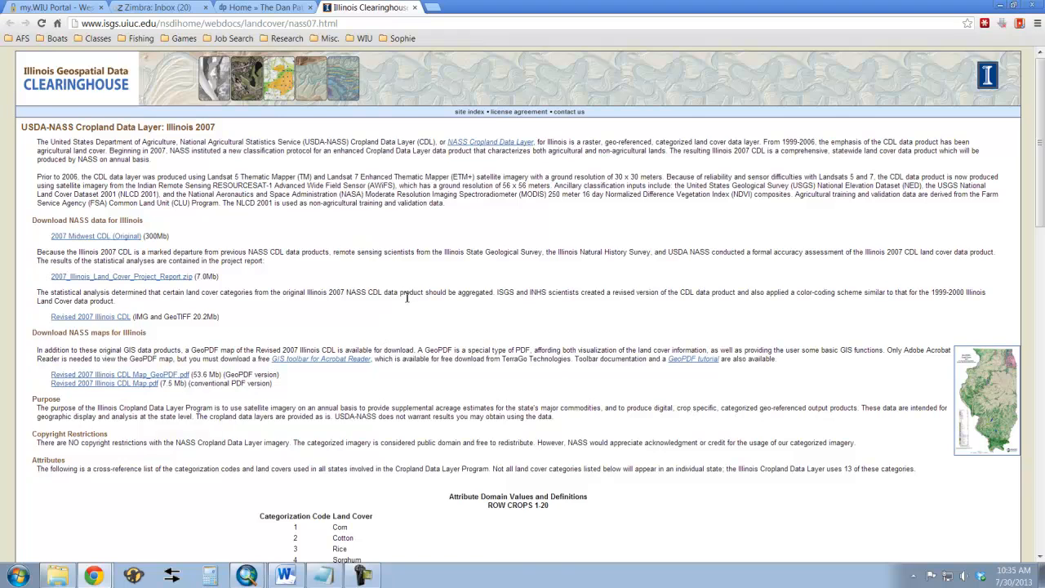
scroll(407, 296, "down", 5)
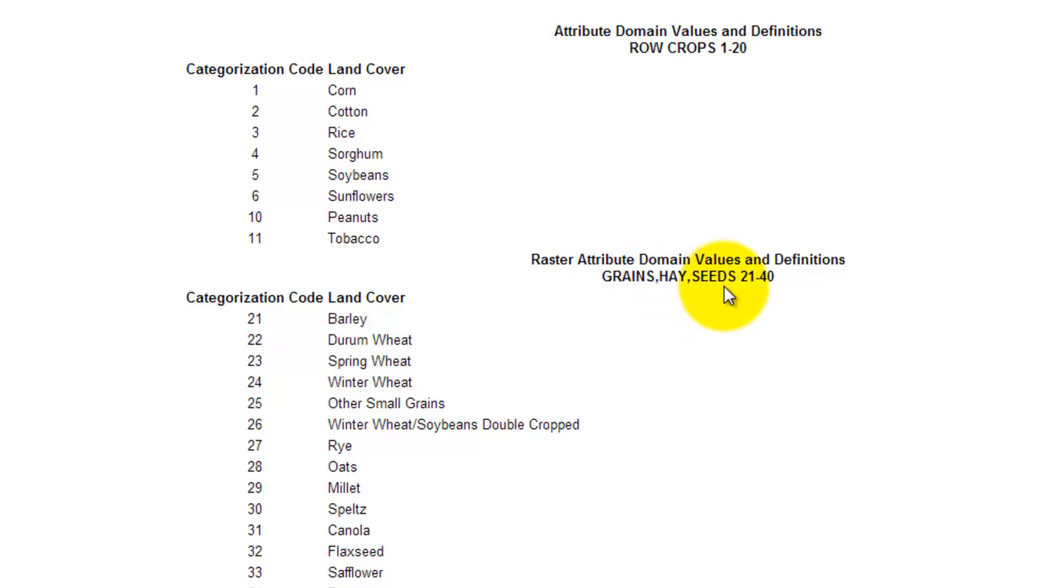
scroll(686, 335, "down", 10)
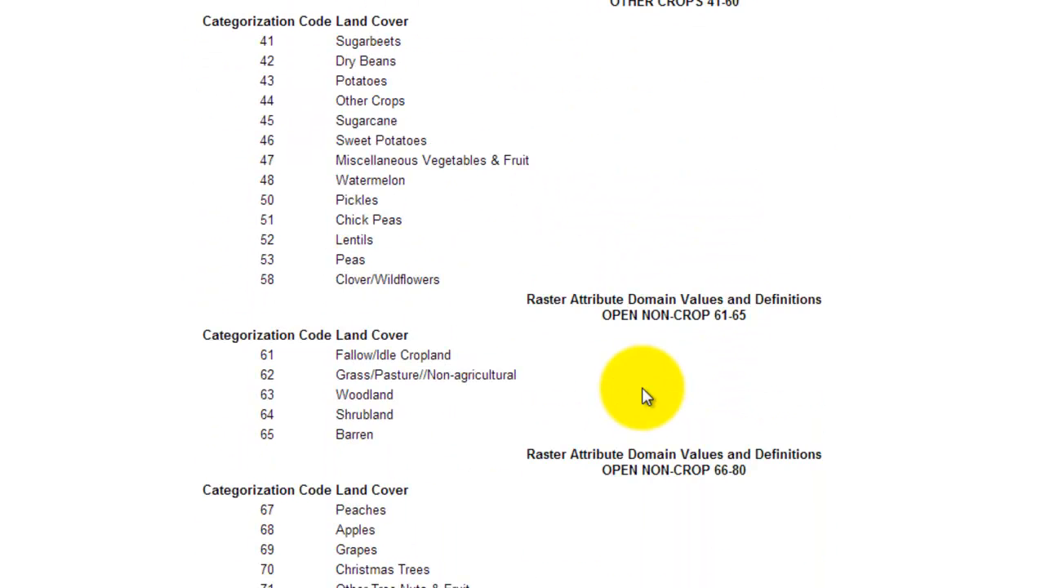
scroll(642, 395, "down", 3)
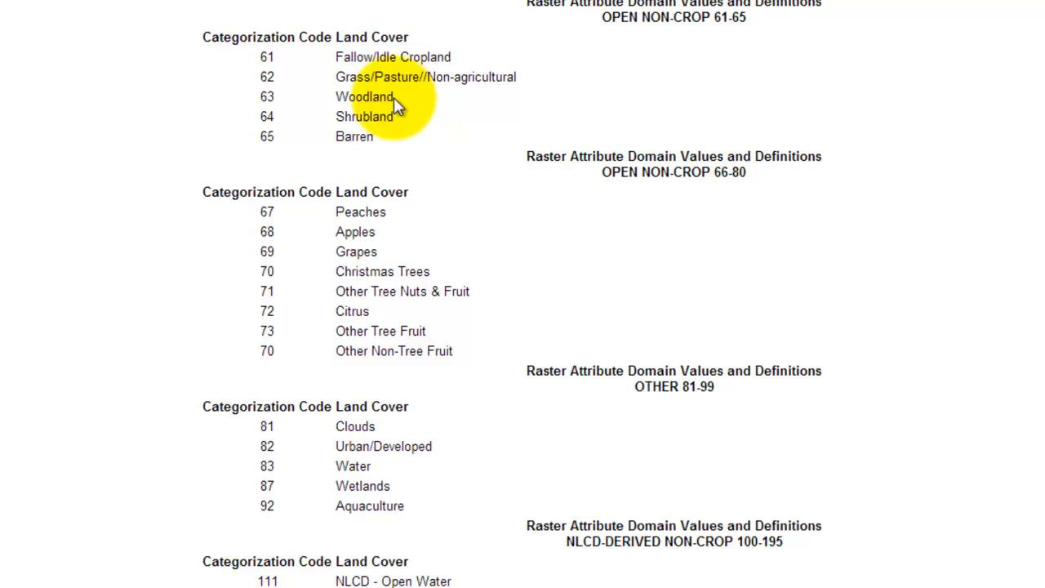
scroll(563, 370, "down", 3)
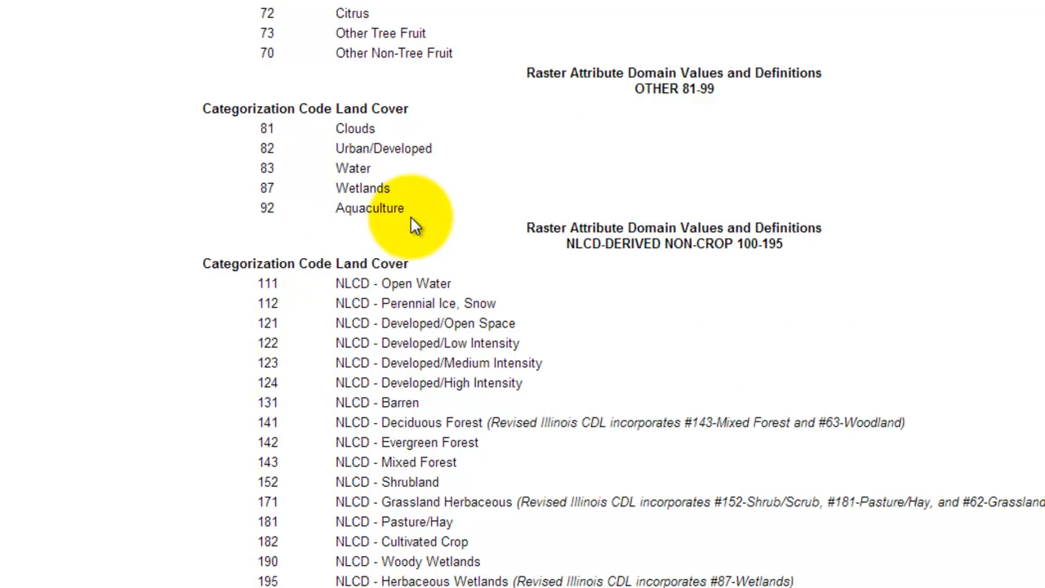
scroll(411, 217, "down", 2)
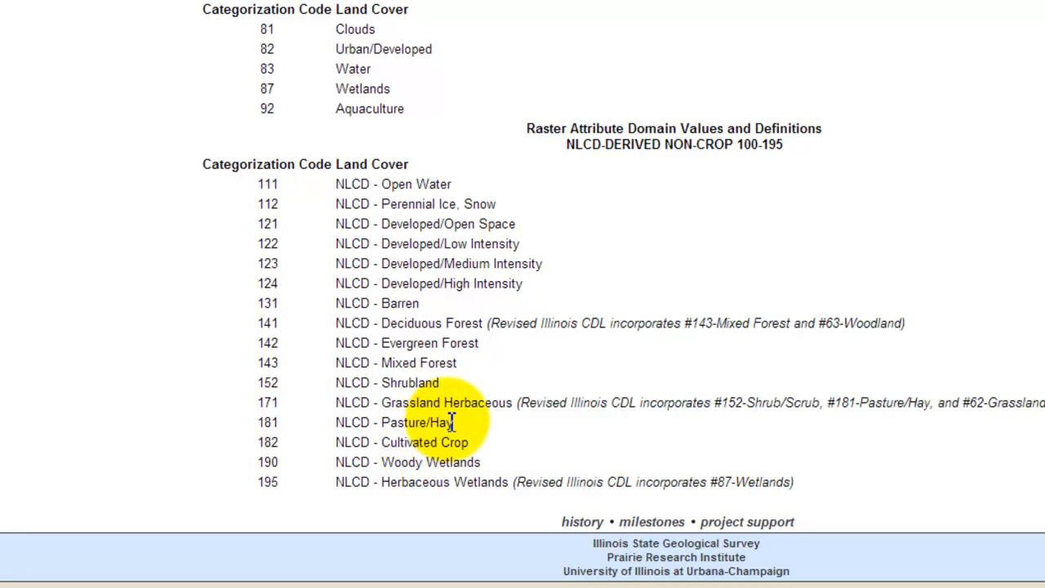
scroll(455, 419, "up", 2)
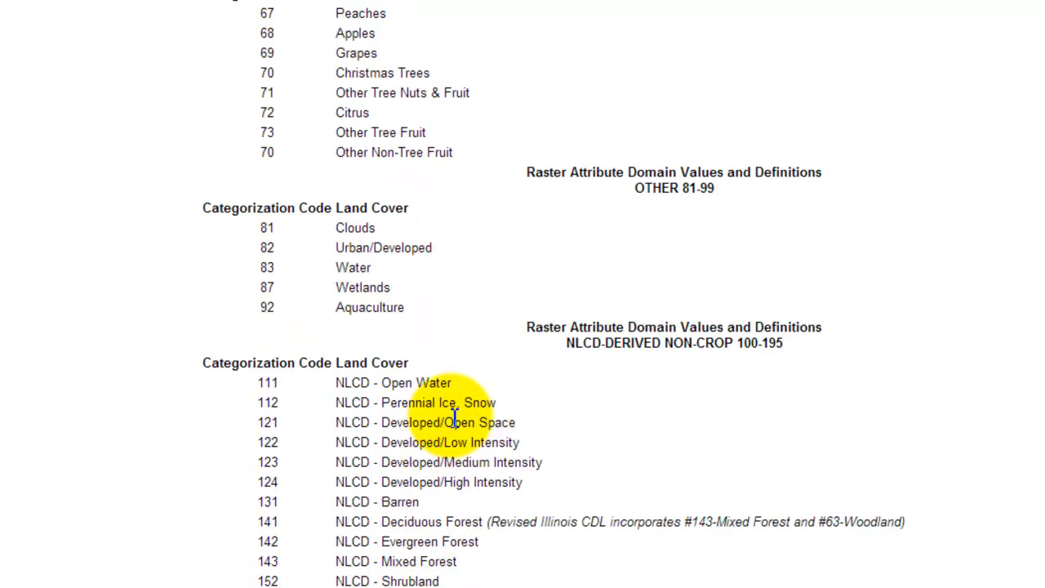
scroll(455, 420, "up", 10)
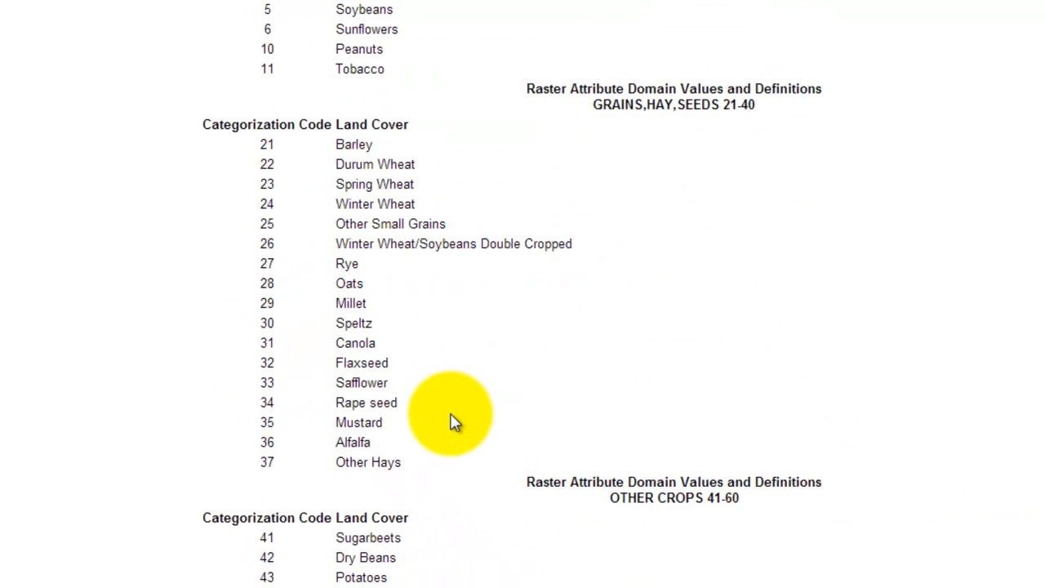
scroll(261, 33, "up", 3)
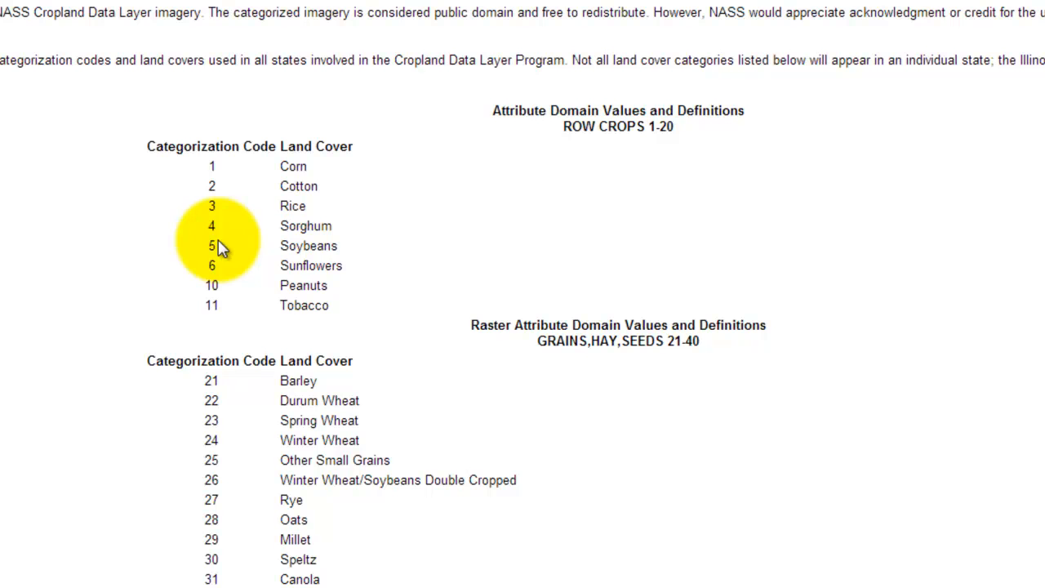
scroll(221, 249, "down", 10)
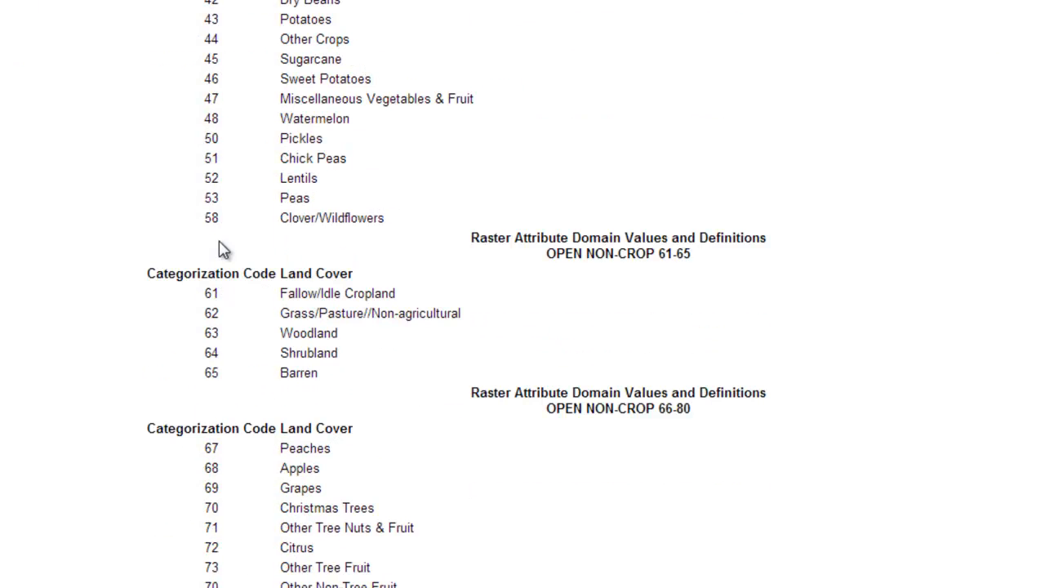
scroll(223, 250, "down", 2)
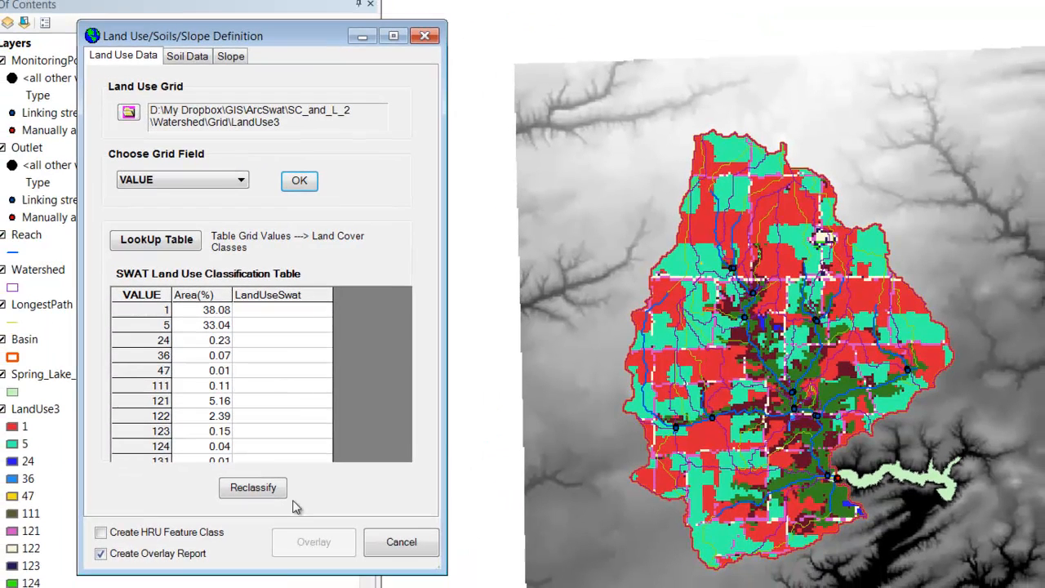
Step: Compare the web page's land cover codes with the SWAT class assignments in the landuse_IL07b.txt lookup file in Notepad
left_click(278, 383)
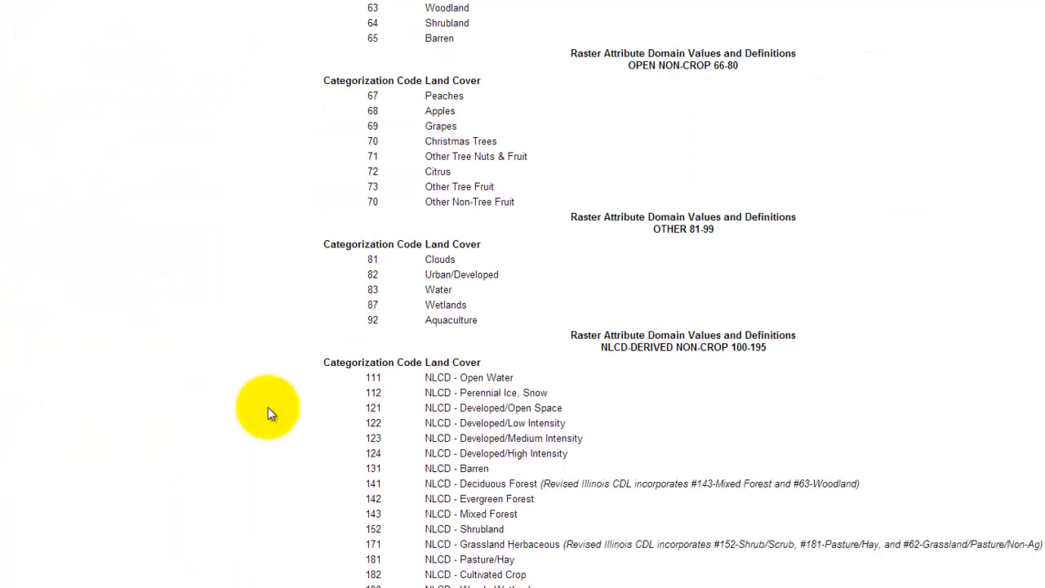
scroll(268, 415, "up", 10)
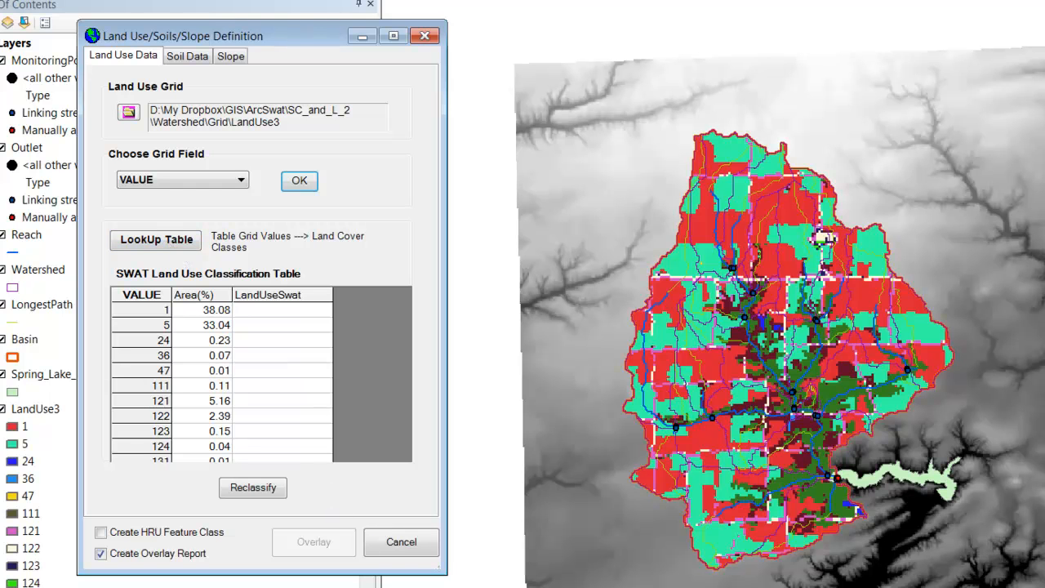
key("alt+Tab")
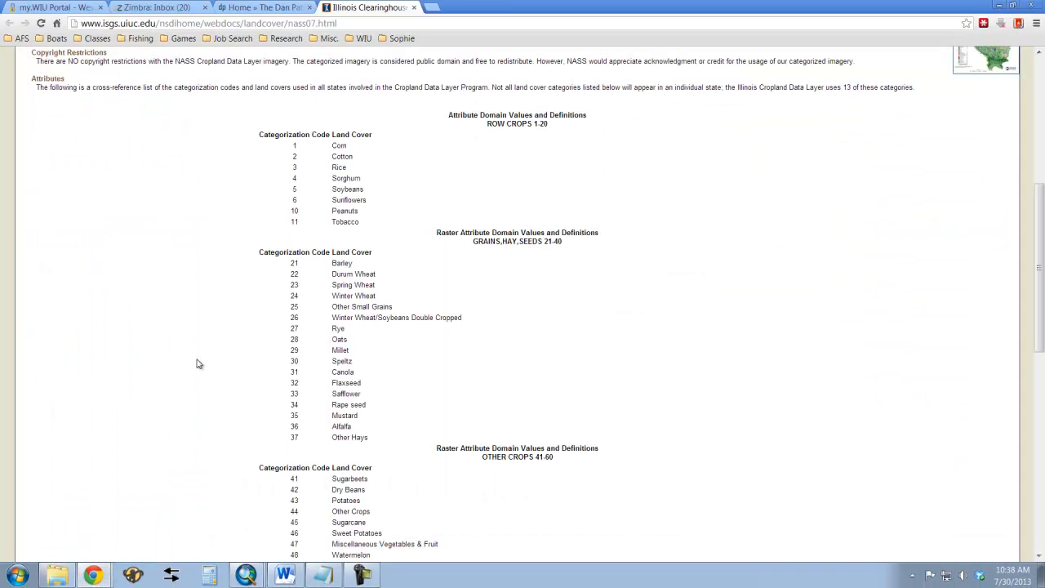
scroll(285, 345, "down", 8)
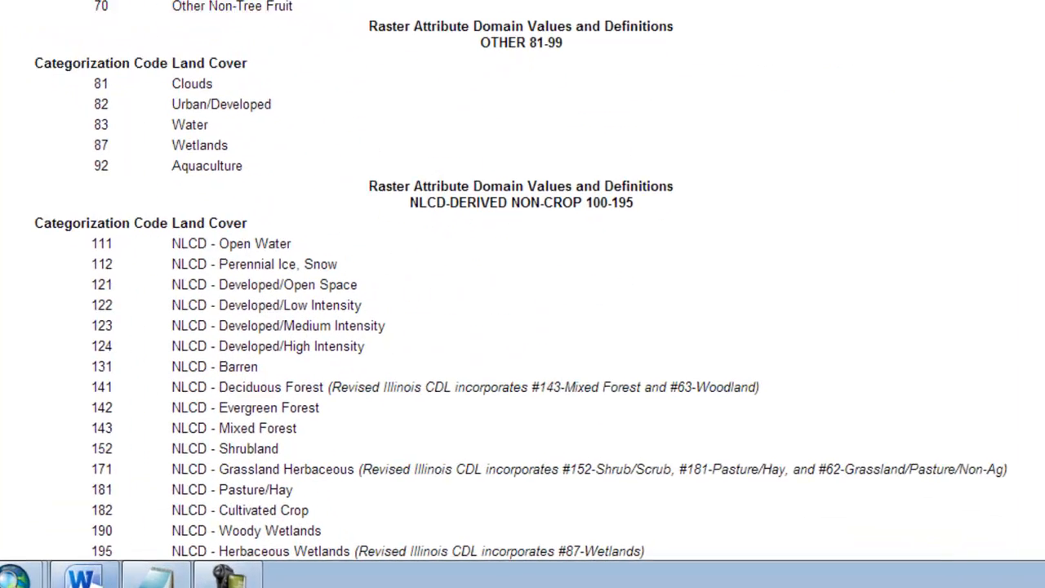
left_click(159, 582)
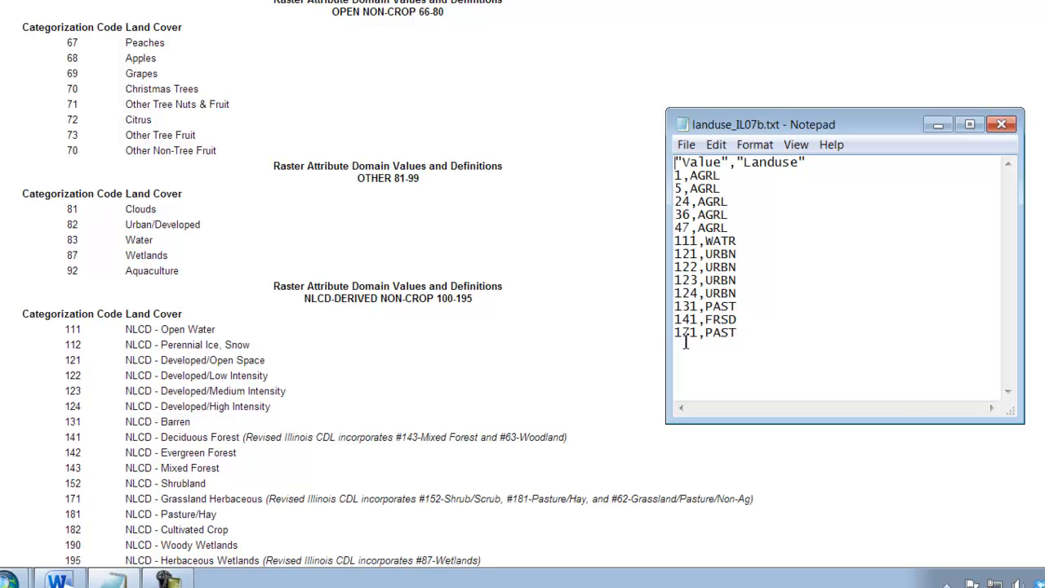
left_click(248, 392)
scroll(237, 459, "up", 3)
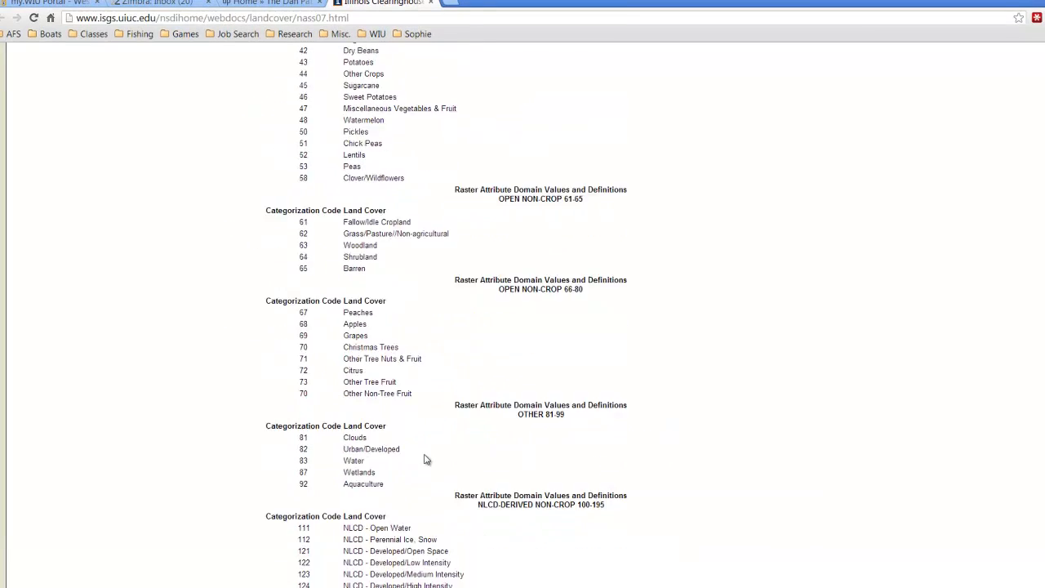
scroll(427, 454, "up", 7)
scroll(427, 449, "down", 4)
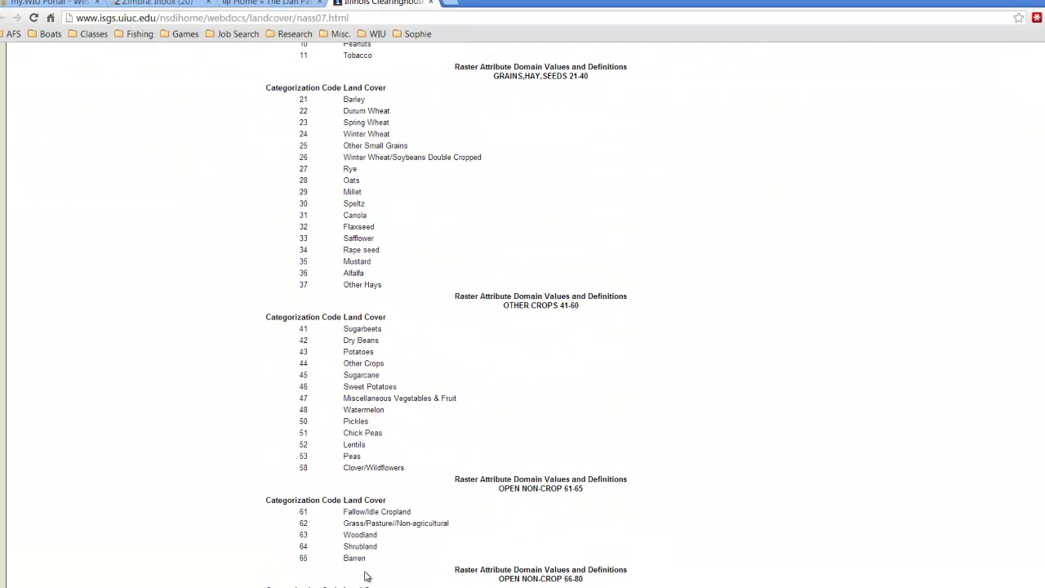
key("alt+Tab")
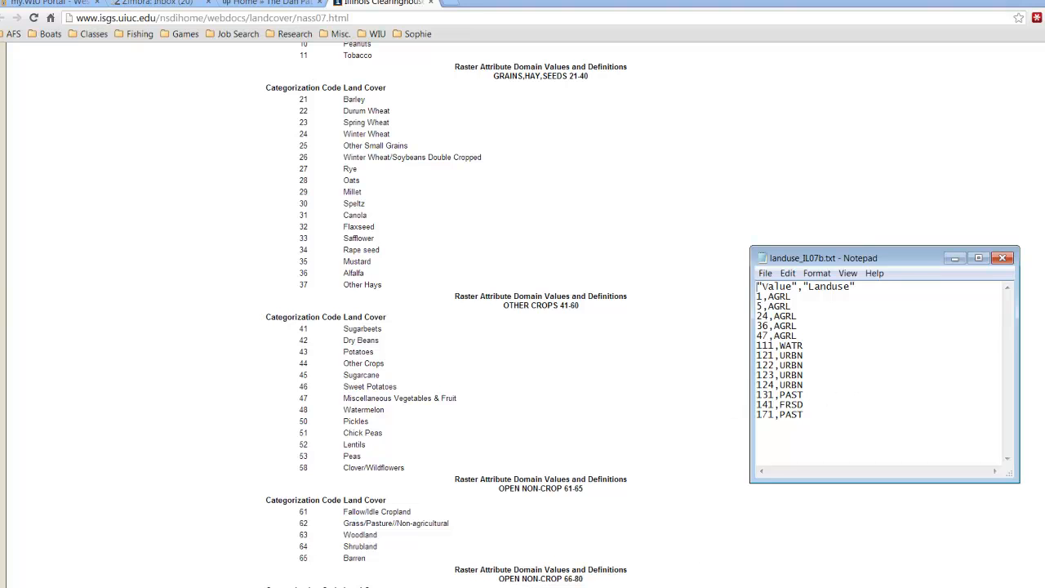
Step: Switch back to ArcMap and apply landuse_IL07b.txt as the user lookup table for the land use classes
left_click(254, 587)
left_click(253, 582)
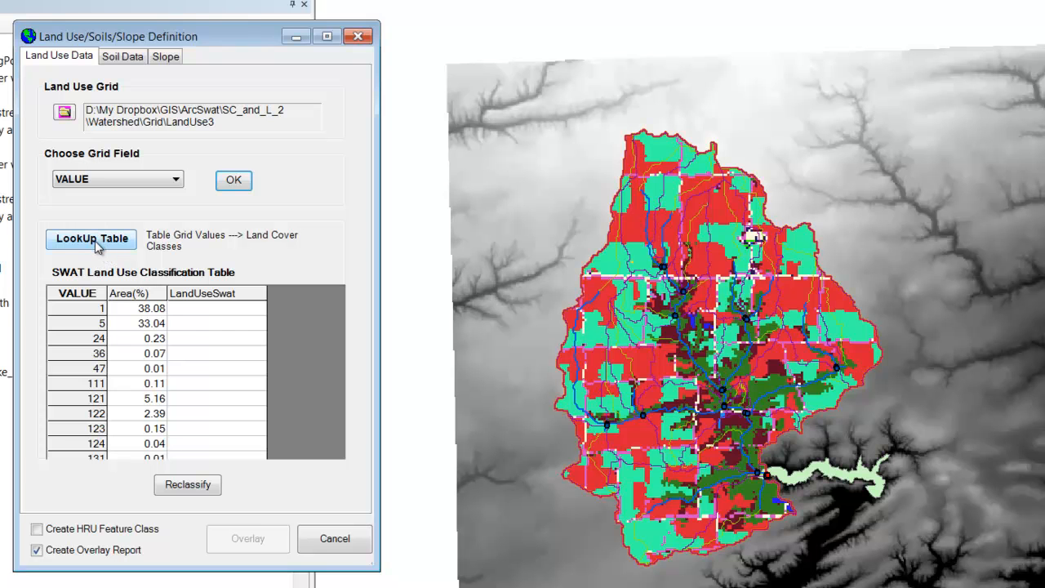
left_click(95, 241)
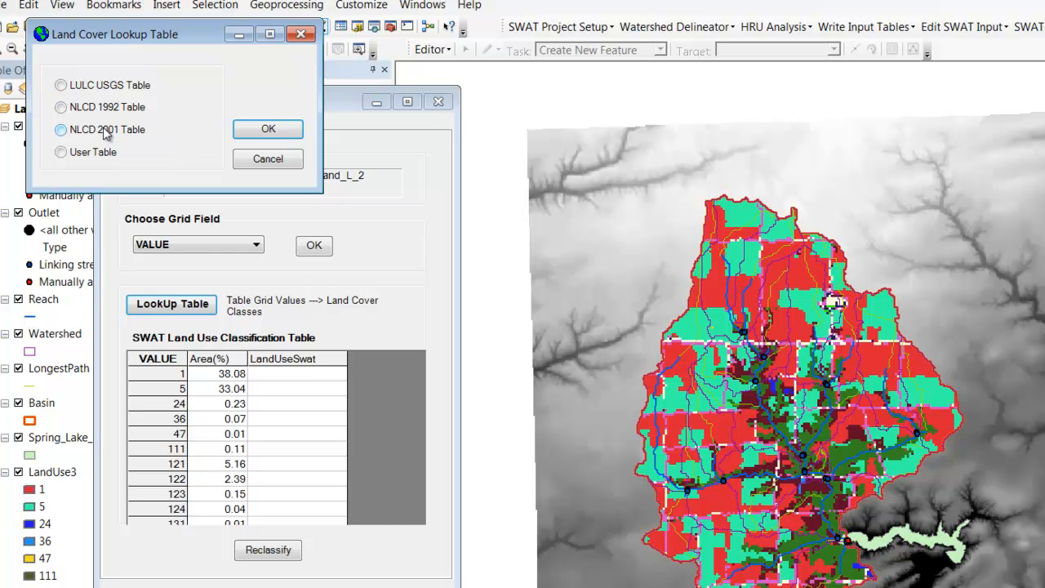
left_click(62, 154)
left_click(256, 131)
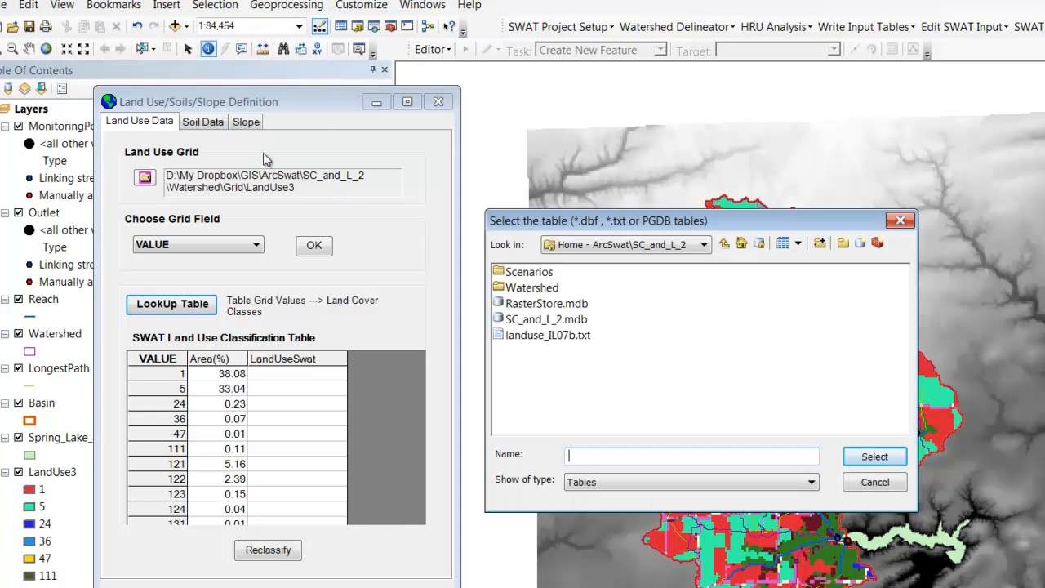
left_click(563, 341)
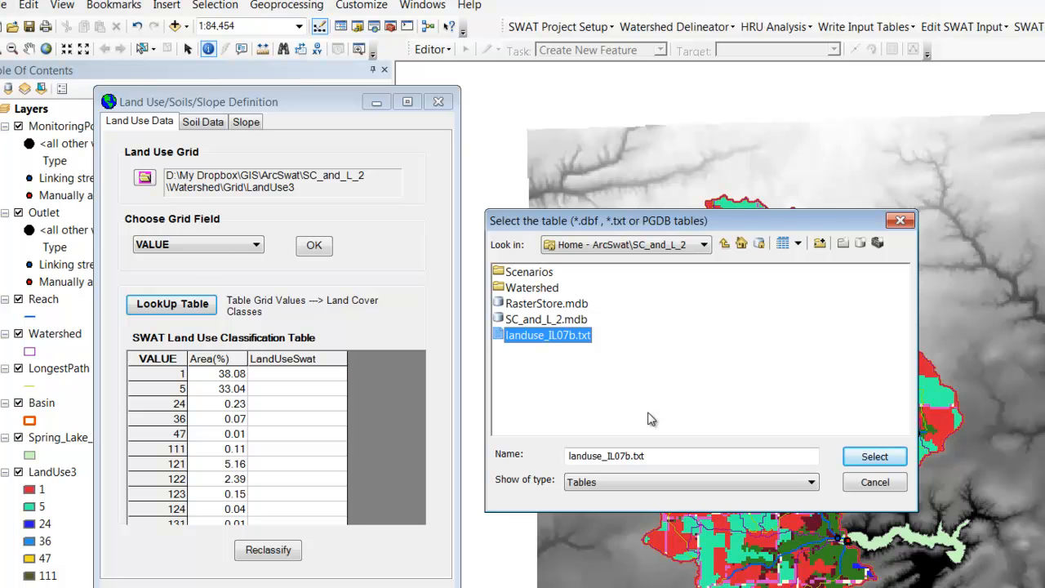
left_click(874, 458)
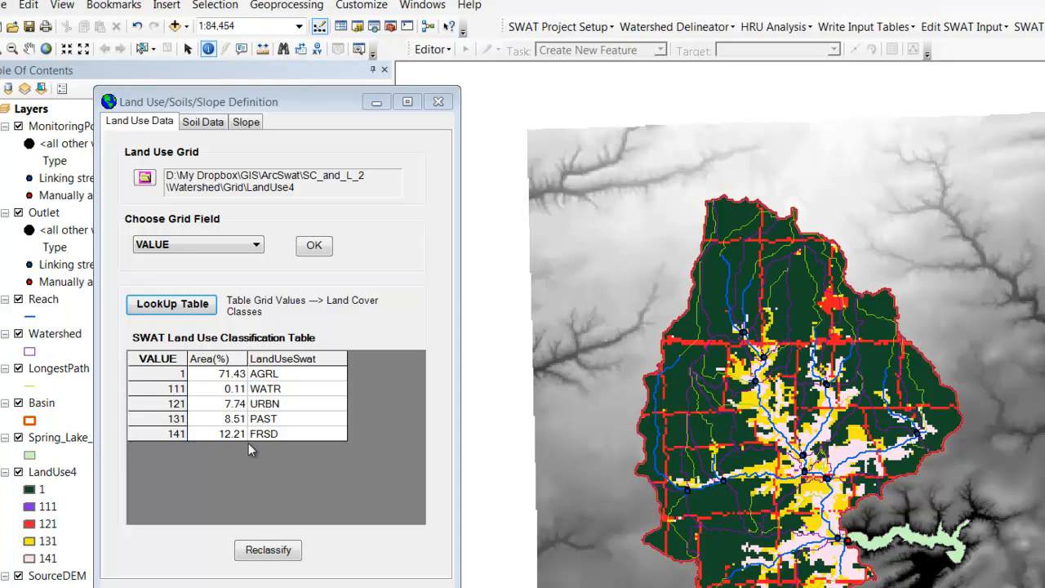
Step: Reclassify the land use grid into the SWAT land use classes and acknowledge the completion message
left_click(278, 552)
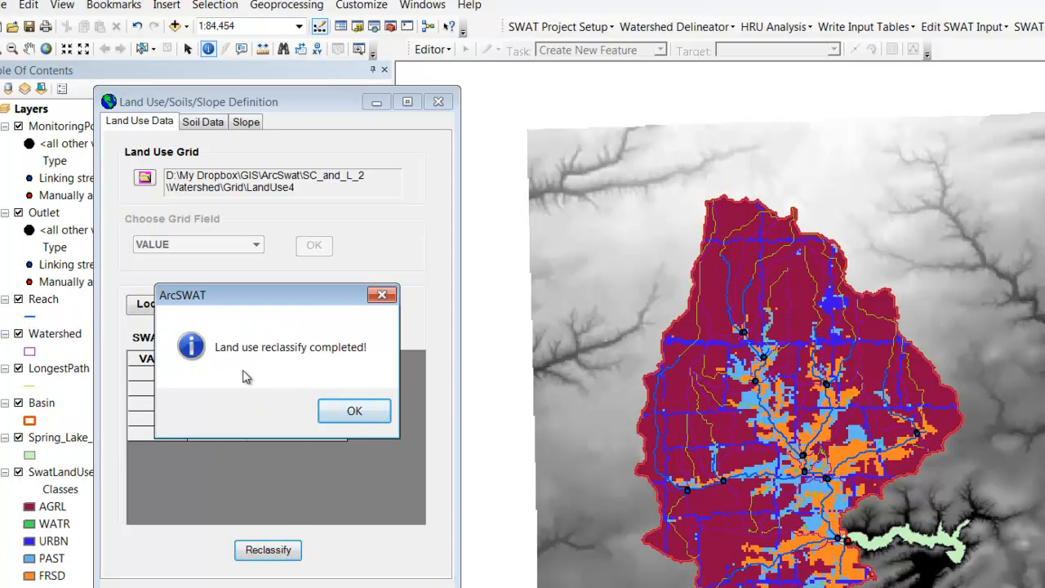
left_click(355, 412)
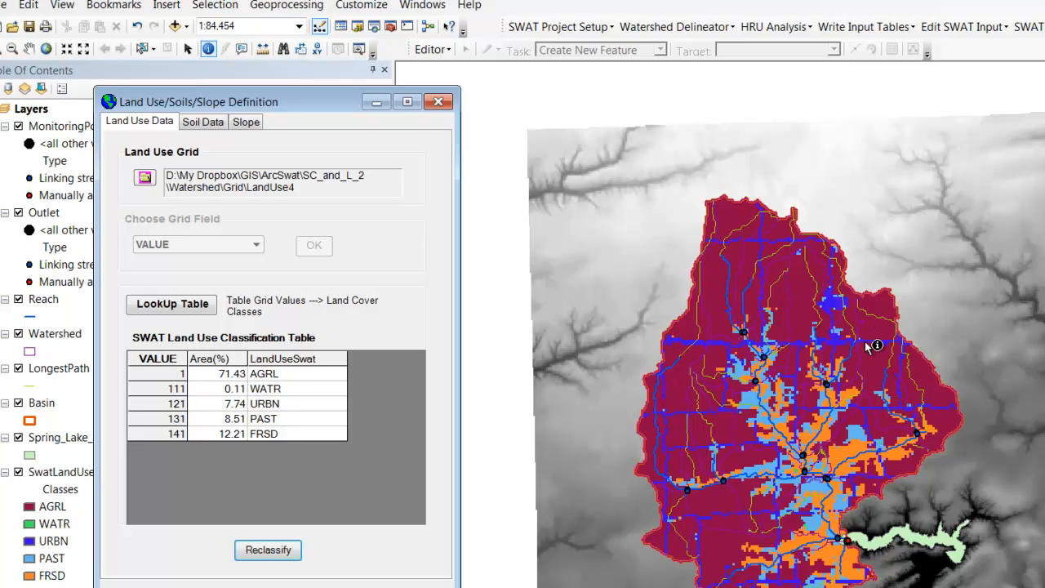
left_click(718, 503)
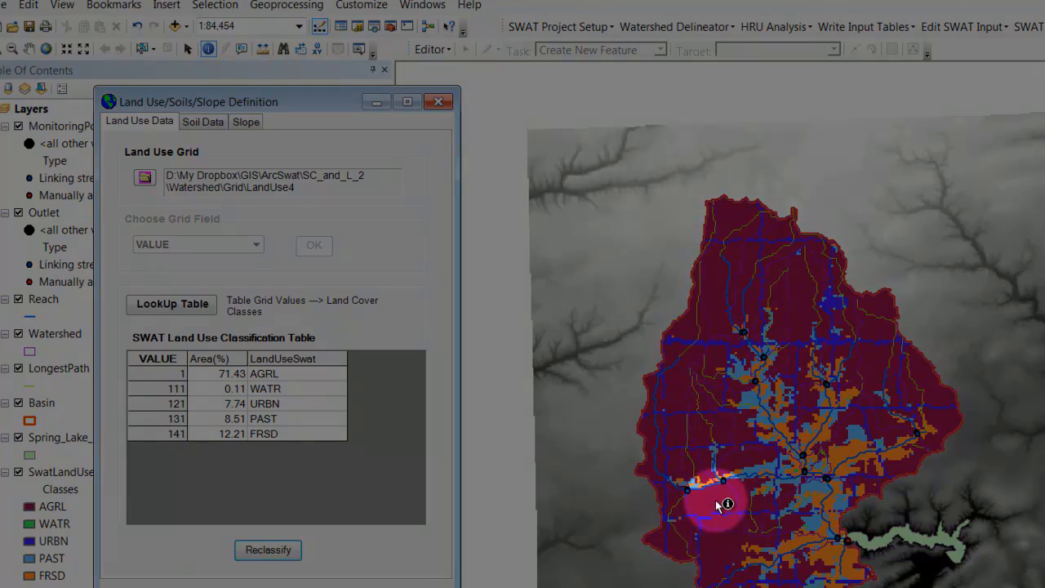